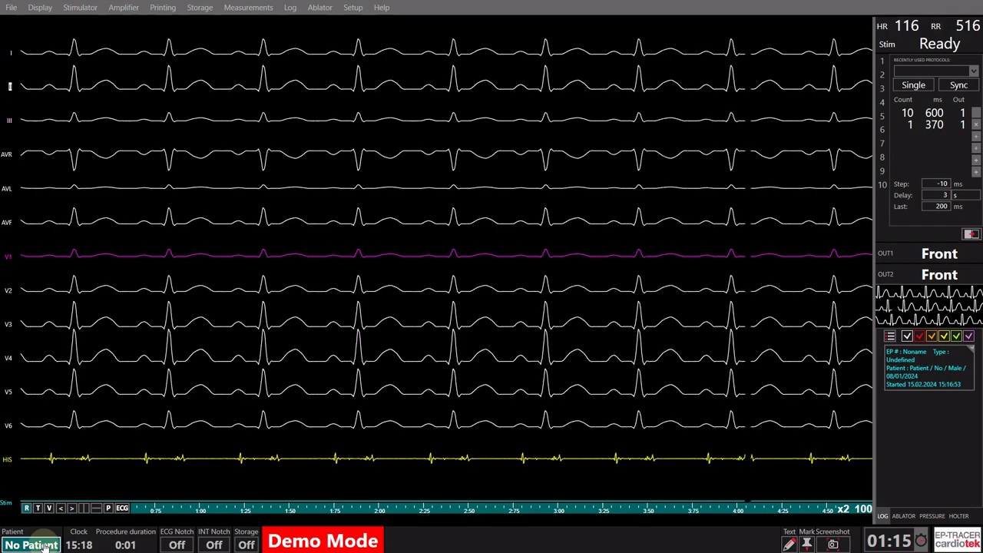
# Start a new procedure with the patient's study number and turn on recording storage
pyautogui.click(44, 546)
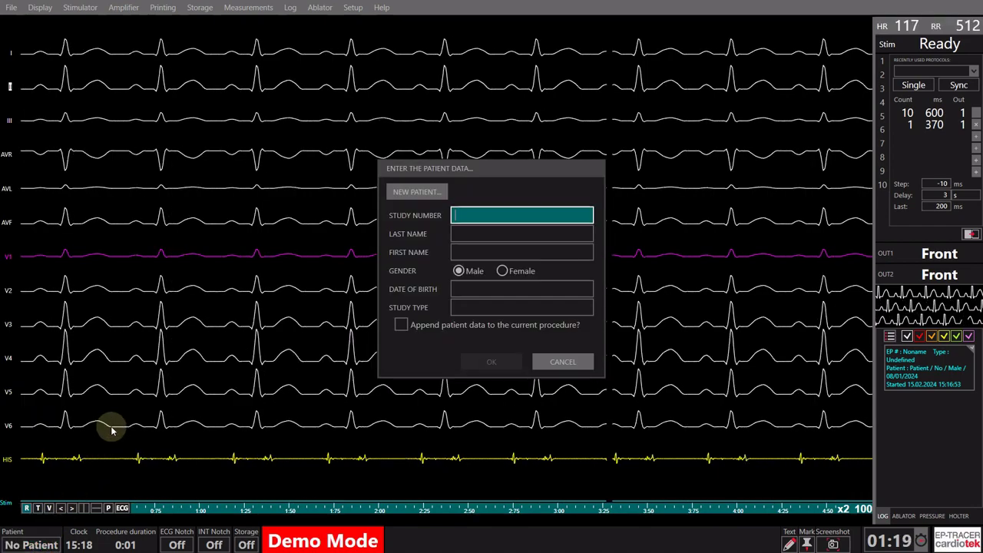
pyautogui.write('123456789')
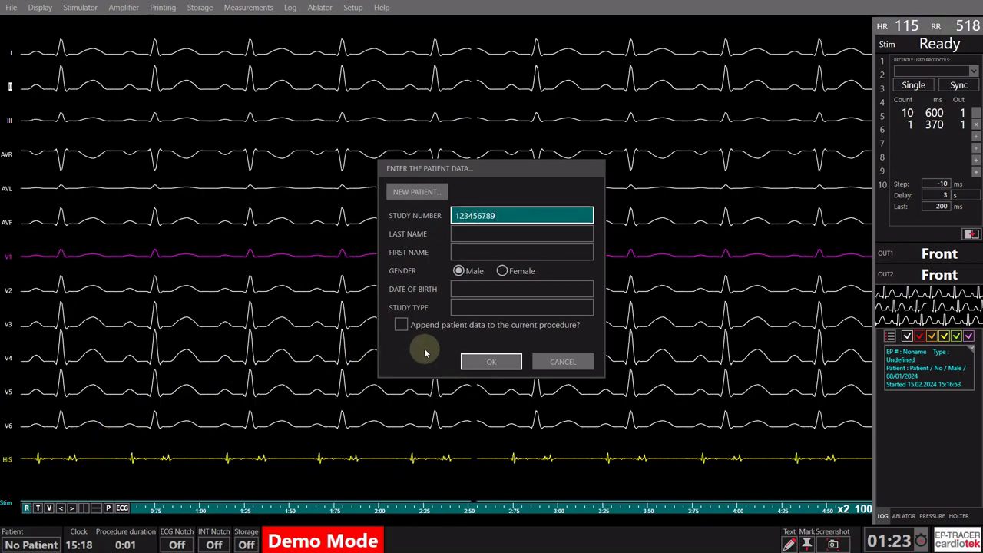
pyautogui.click(467, 362)
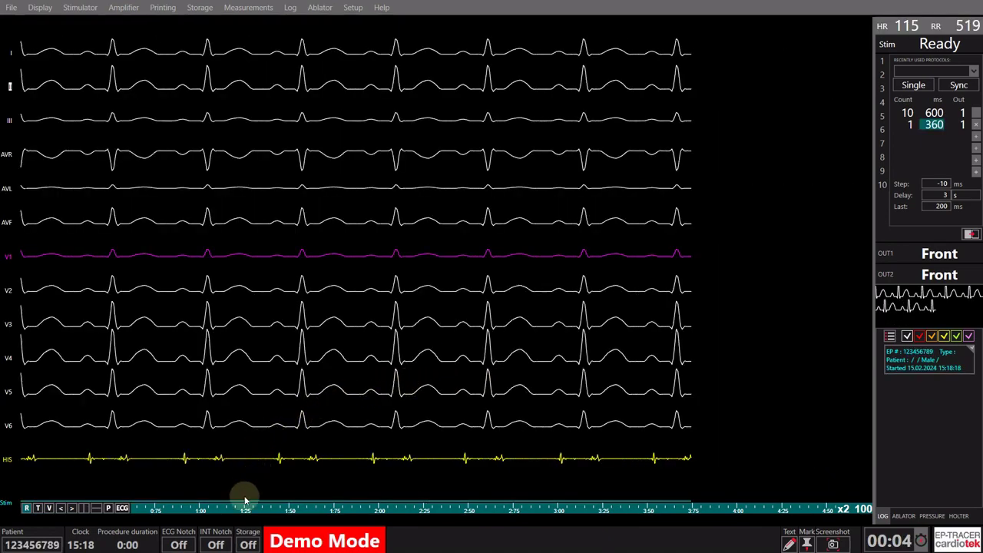
pyautogui.click(248, 546)
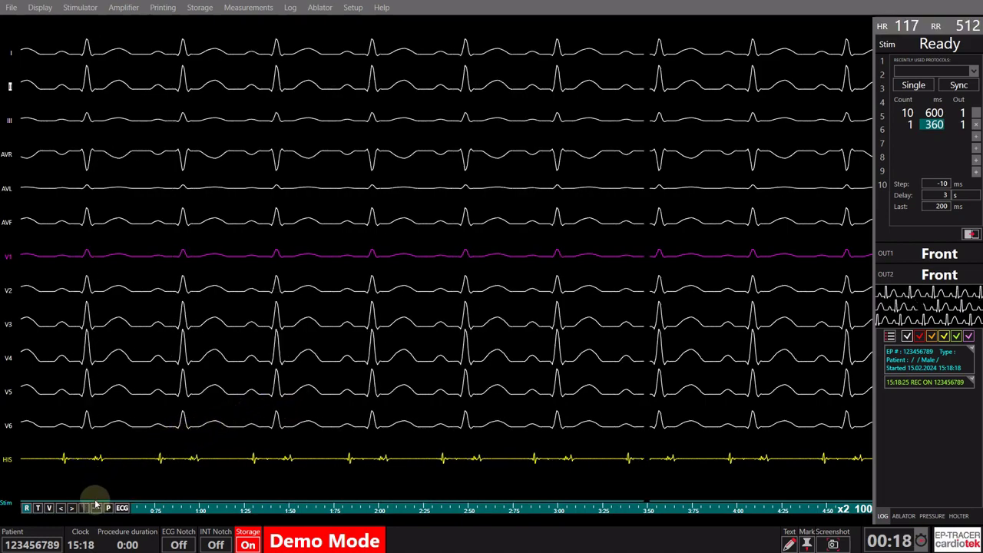
# Freeze the traces, measure 71 ms and 228 ms intervals with calipers, and resume live display
pyautogui.click(49, 510)
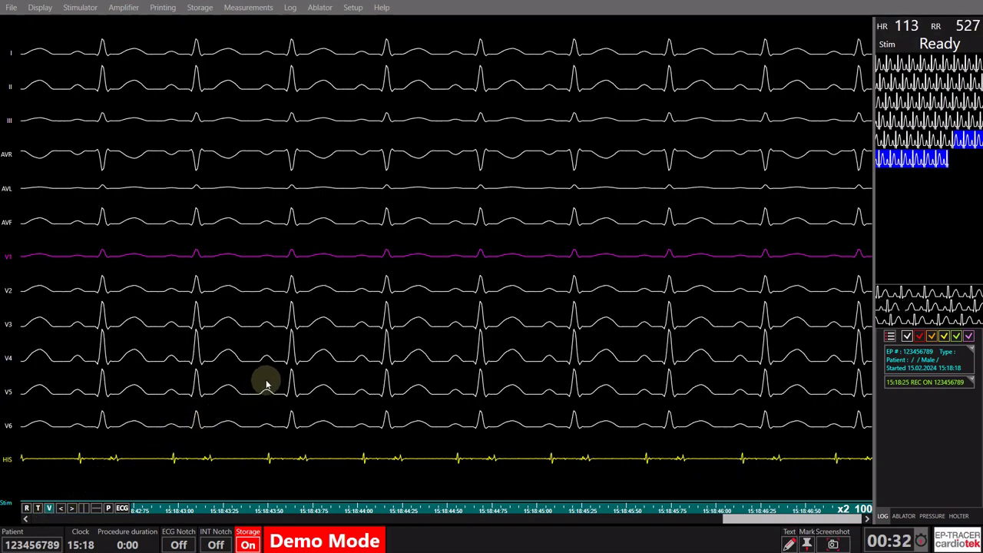
pyautogui.moveTo(288, 371)
pyautogui.mouseDown()
pyautogui.moveTo(269, 357)
pyautogui.moveTo(298, 367)
pyautogui.mouseUp()
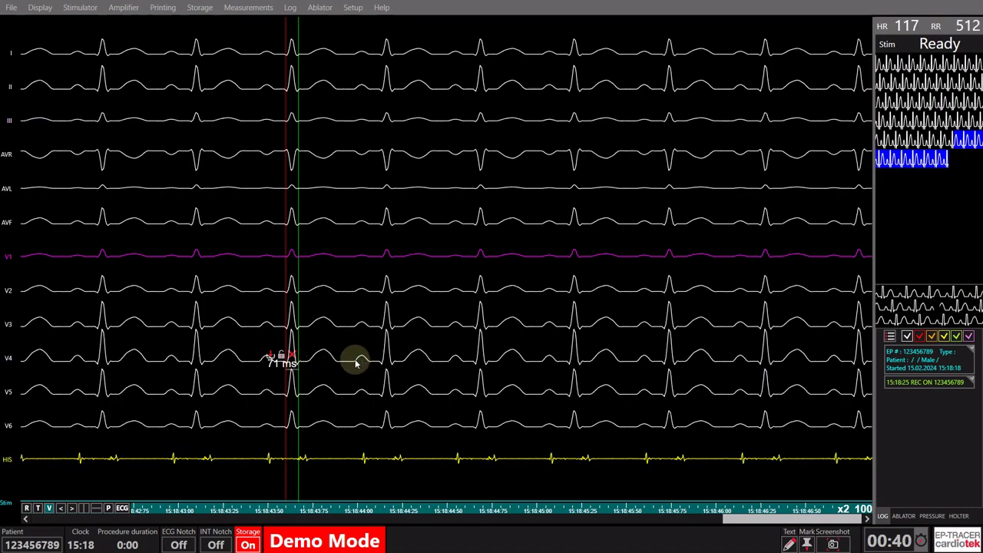
pyautogui.moveTo(356, 362); pyautogui.dragTo(396, 363)
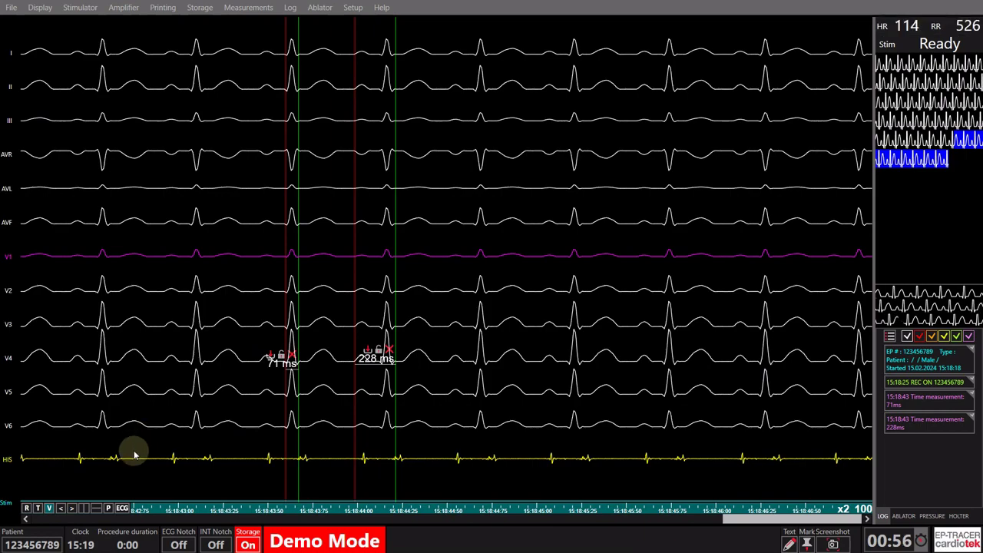
pyautogui.click(27, 511)
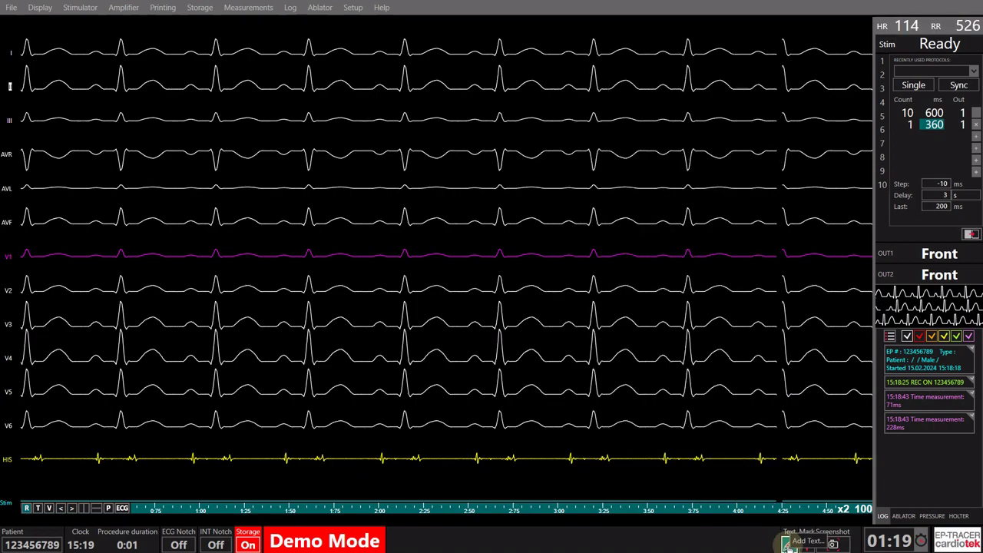
pyautogui.click(788, 545)
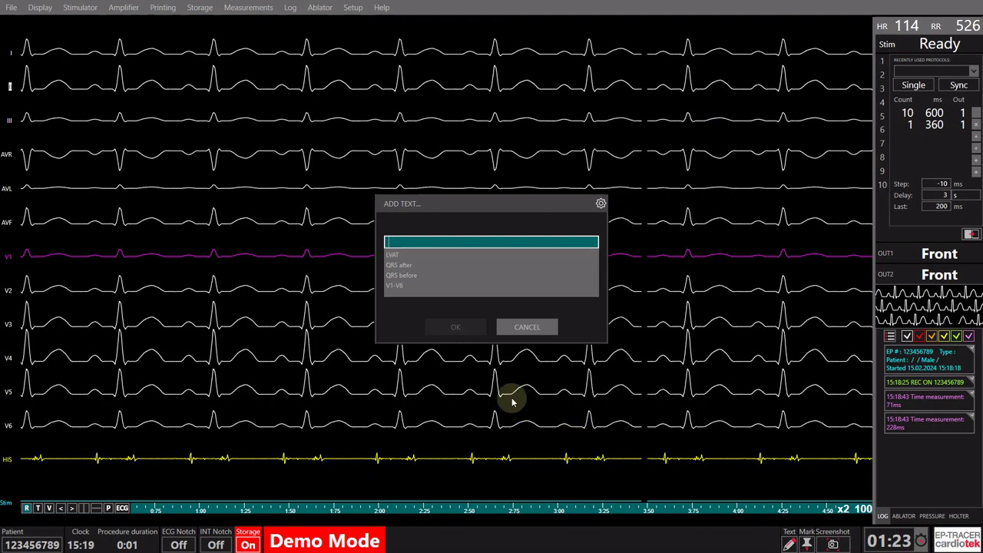
# Add the 'QRS after' preset text annotation to the procedure log
pyautogui.click(414, 245)
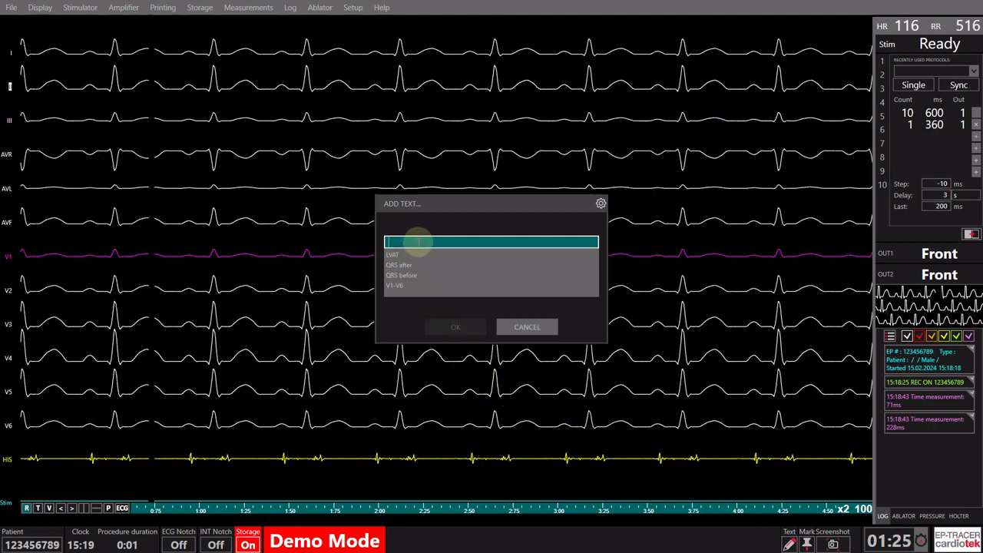
pyautogui.write('comment1')
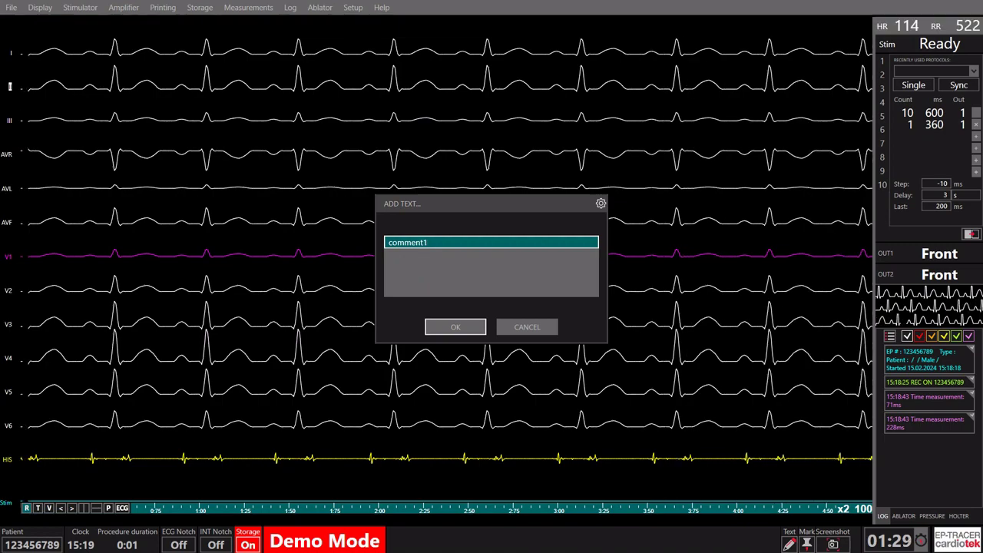
pyautogui.press('BackSpace')
pyautogui.press('BackSpace')
pyautogui.press('BackSpace')
pyautogui.press('BackSpace')
pyautogui.press('BackSpace')
pyautogui.press('BackSpace')
pyautogui.press('BackSpace')
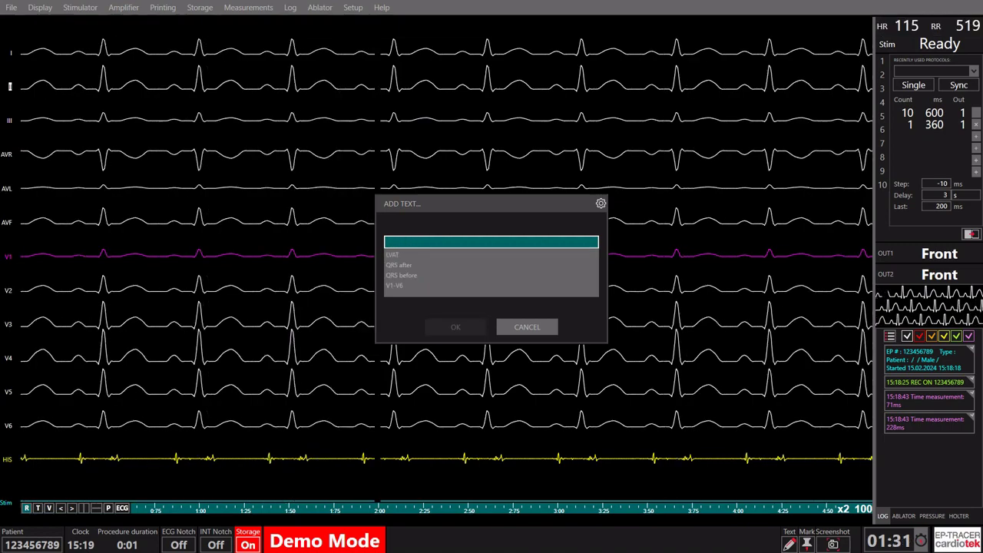
pyautogui.click(400, 266)
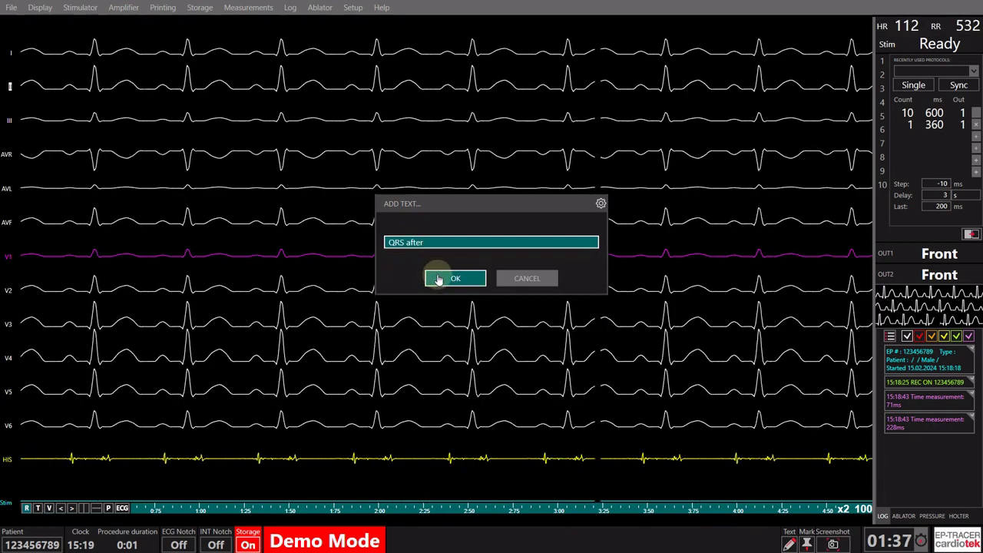
pyautogui.click(439, 279)
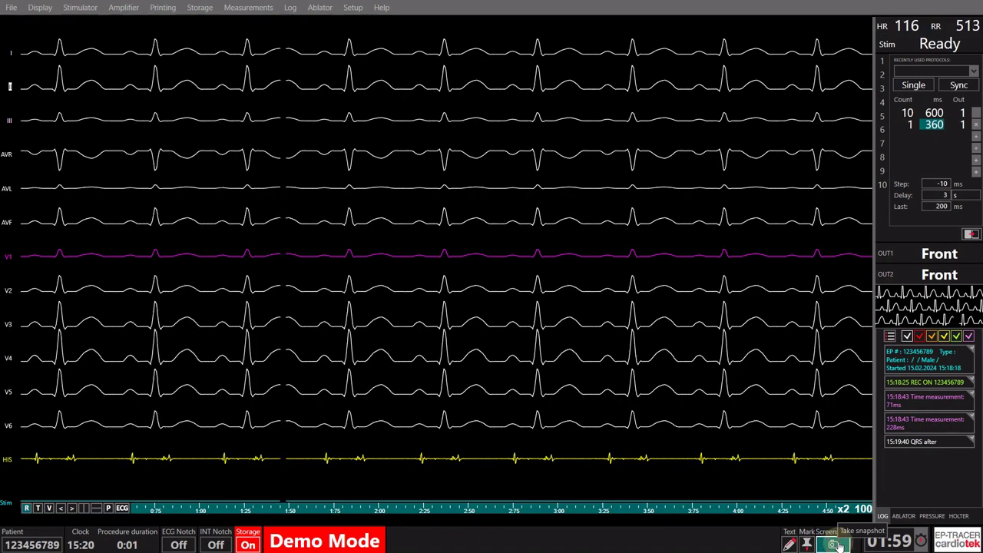
# Save a screenshot (Screenshot.000.png) and a snapshot of the current traces
pyautogui.click(836, 545)
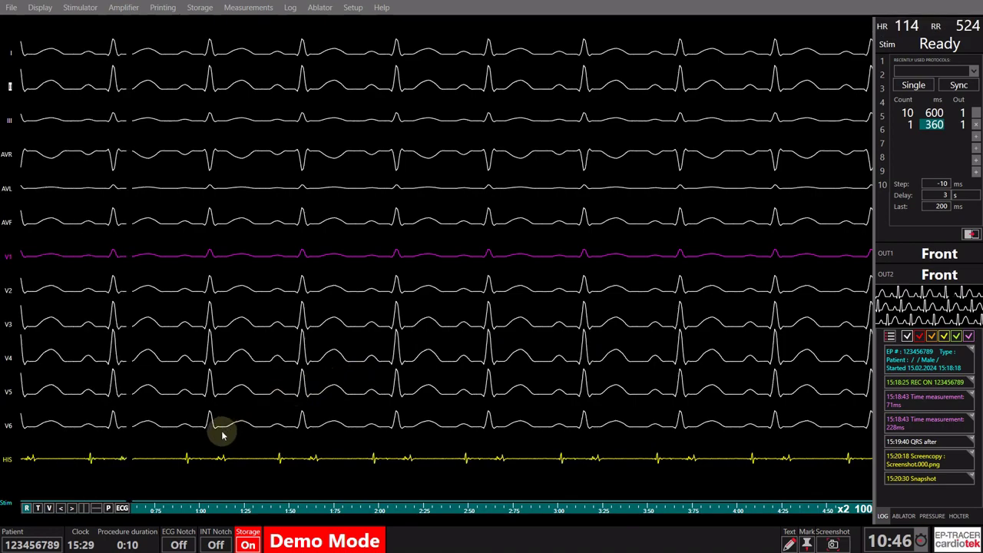
# Split into a live pane and an expanded trigger-waiting pane, then narrow the live pane
pyautogui.click(87, 510)
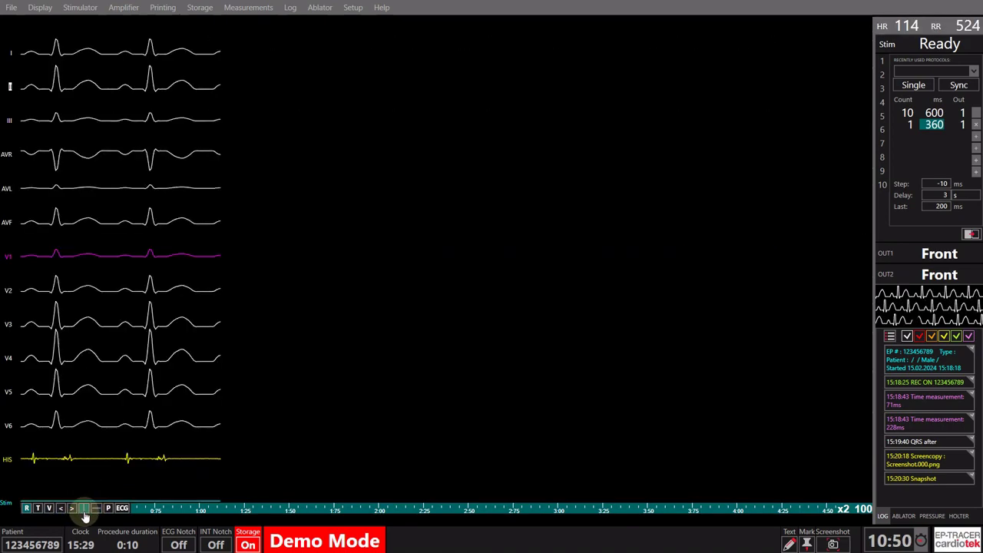
pyautogui.click(75, 511)
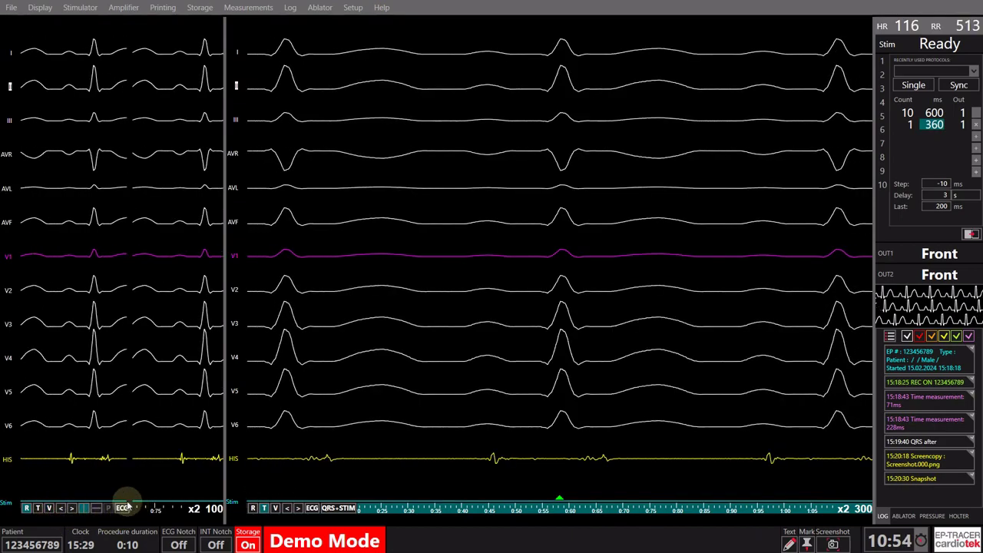
pyautogui.click(310, 505)
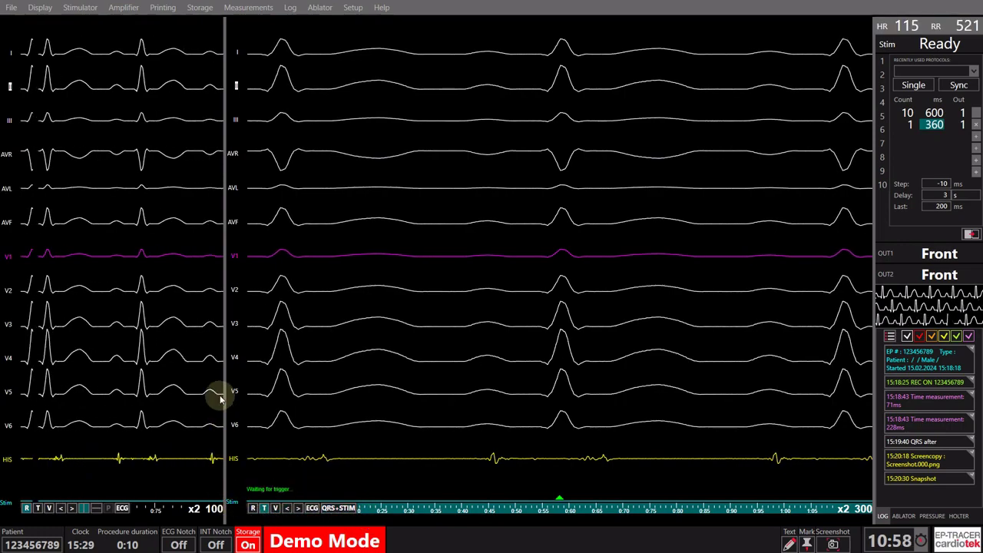
pyautogui.moveTo(228, 333); pyautogui.dragTo(164, 351)
pyautogui.click(37, 508)
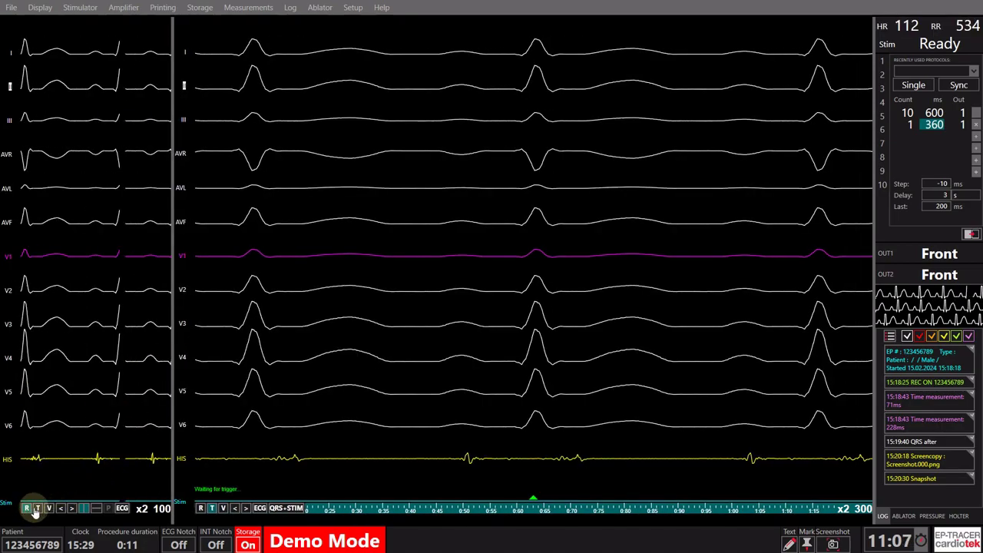
# At 200 sweep speed, measure a 91 ms V6 interval, then start a user-defined time measurement
pyautogui.click(161, 508)
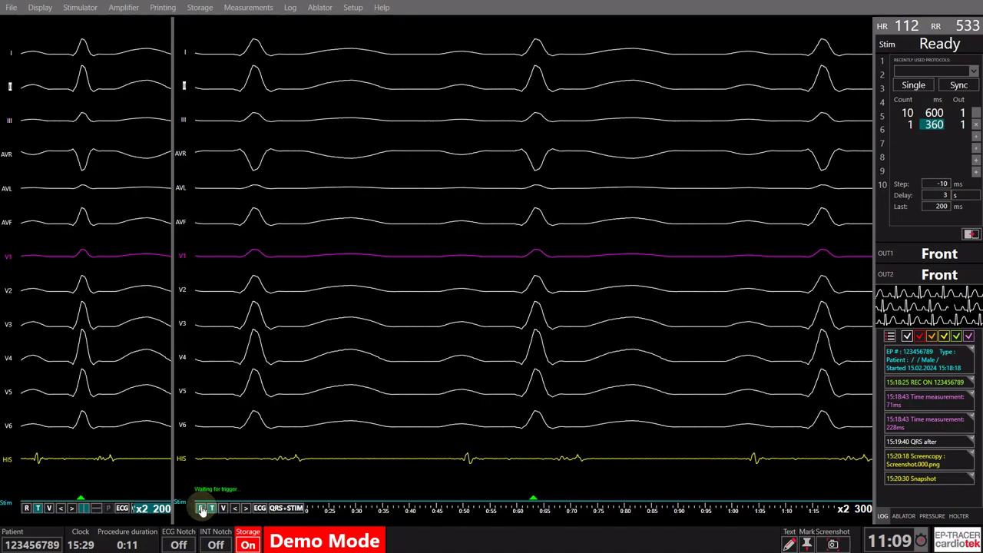
pyautogui.click(201, 509)
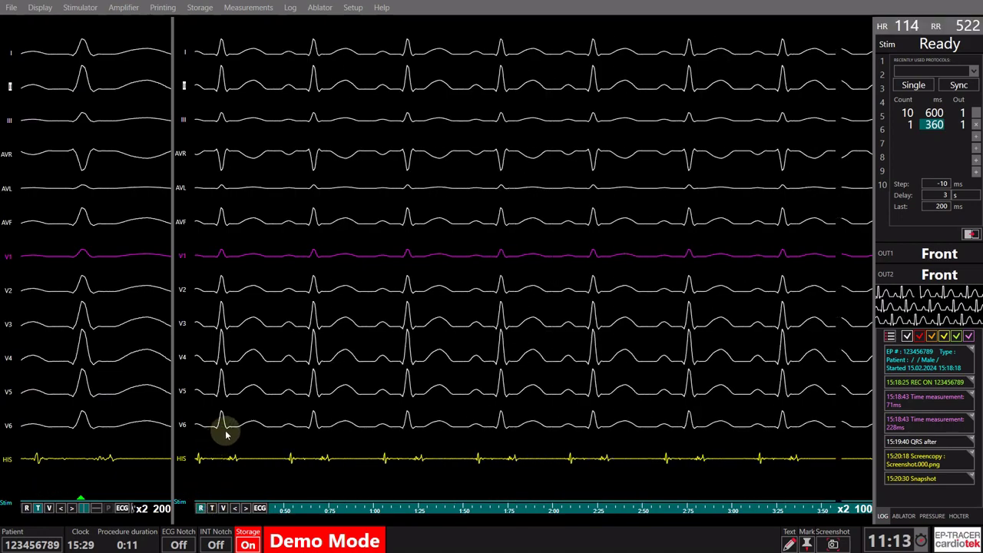
pyautogui.moveTo(83, 428)
pyautogui.mouseDown()
pyautogui.moveTo(84, 420)
pyautogui.moveTo(112, 425)
pyautogui.mouseUp()
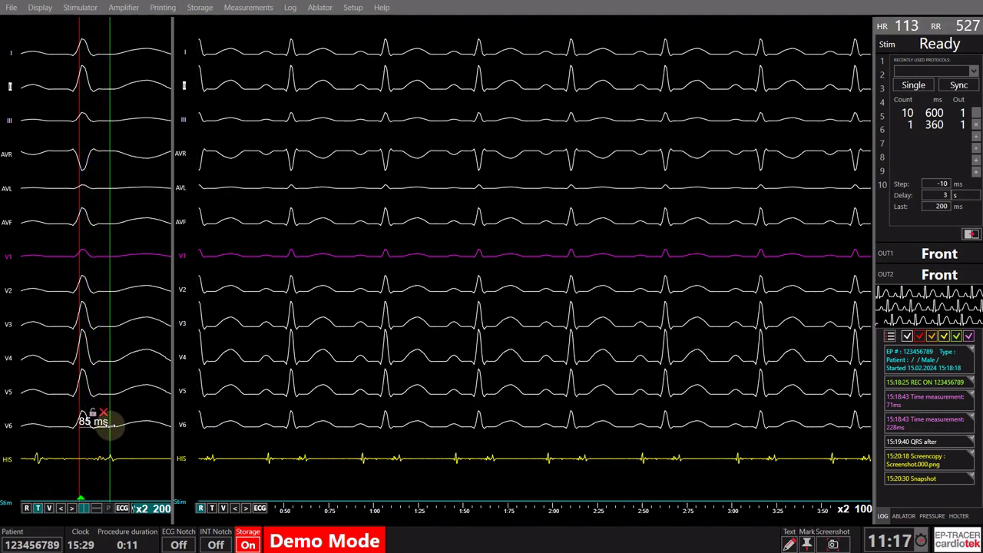
pyautogui.moveTo(109, 382); pyautogui.dragTo(116, 379)
pyautogui.moveTo(123, 428); pyautogui.dragTo(99, 412)
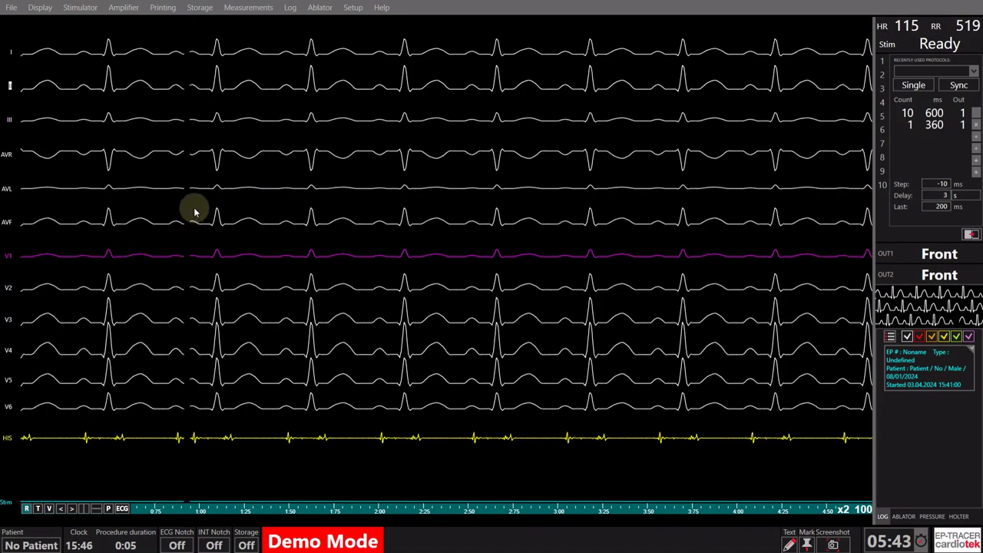
pyautogui.click(255, 10)
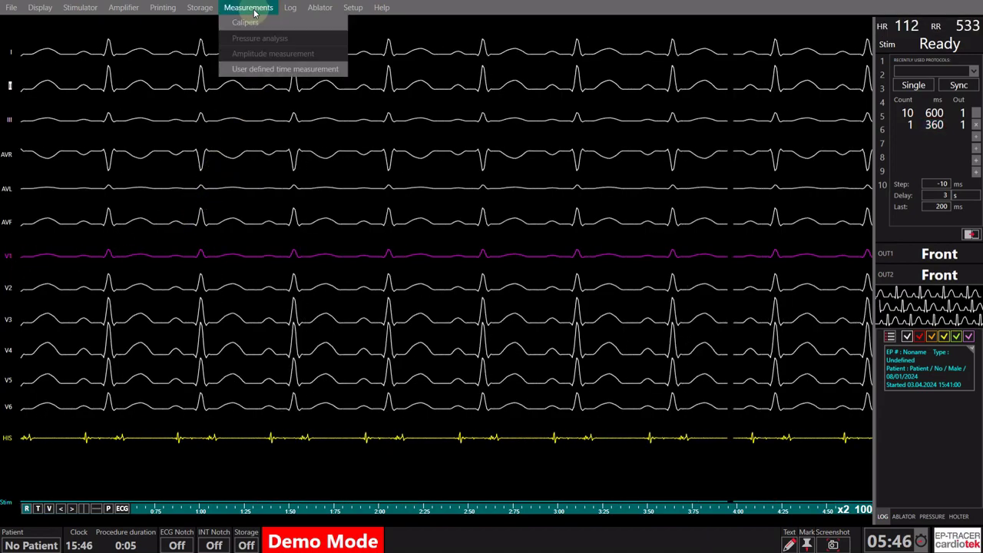
pyautogui.click(271, 73)
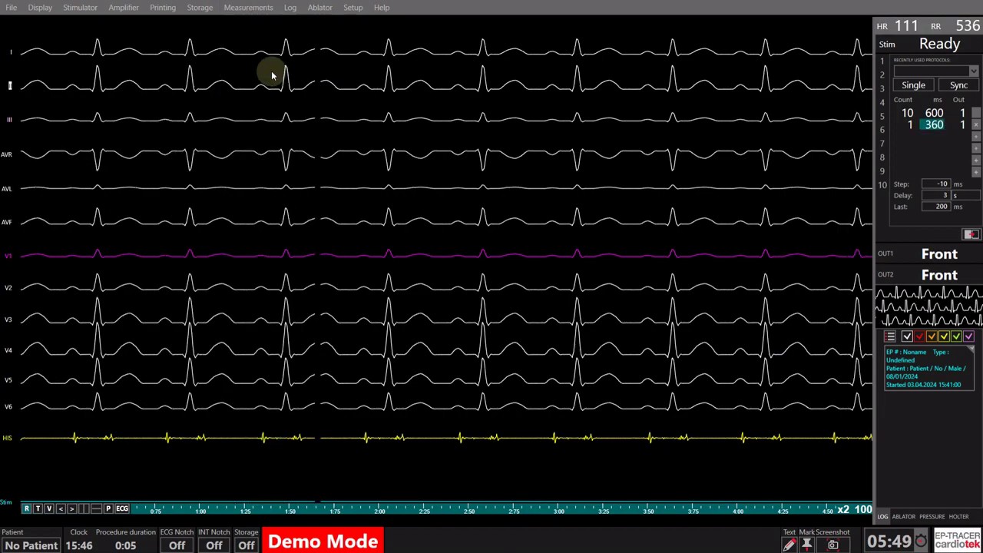